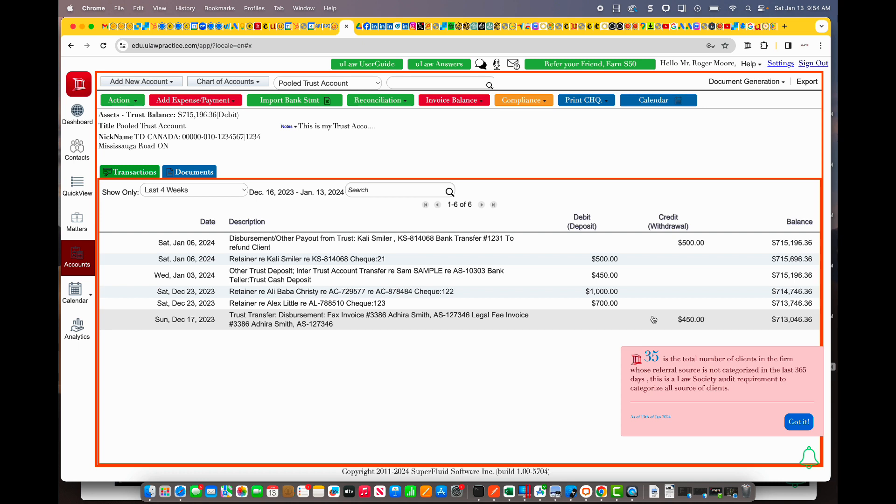
Download the Fee Book as a yearly PDF covering 2023-01-01 to 2023-12-31 and open the downloaded file
click(745, 81)
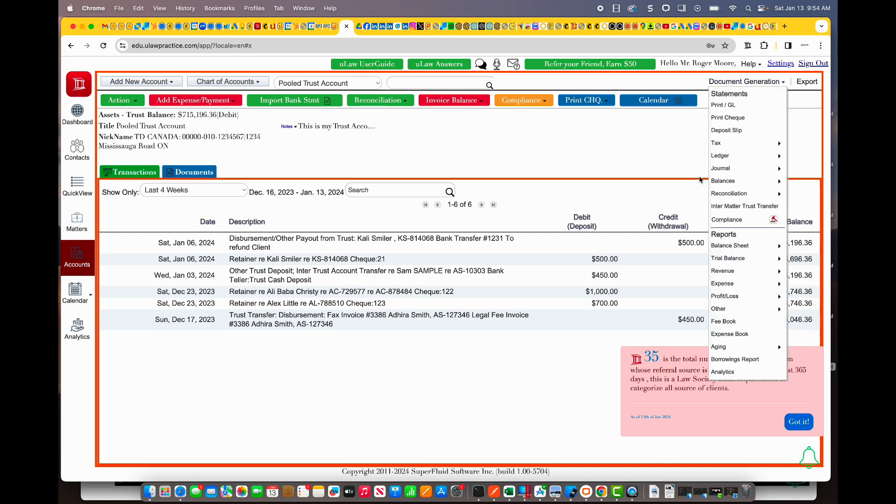
mouse_move(728, 309)
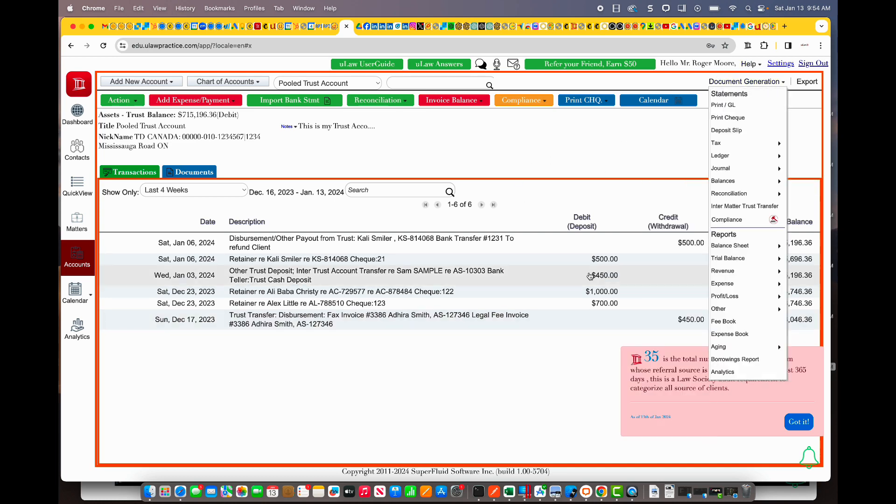
click(734, 322)
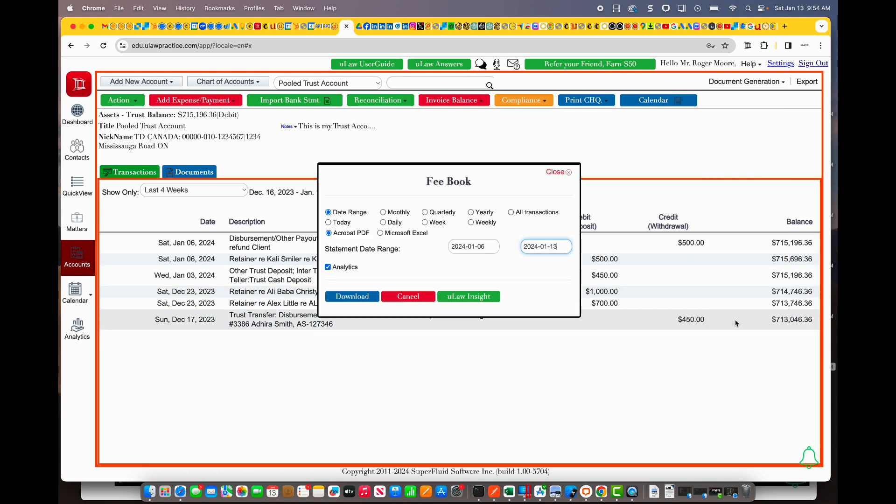
click(474, 213)
click(466, 246)
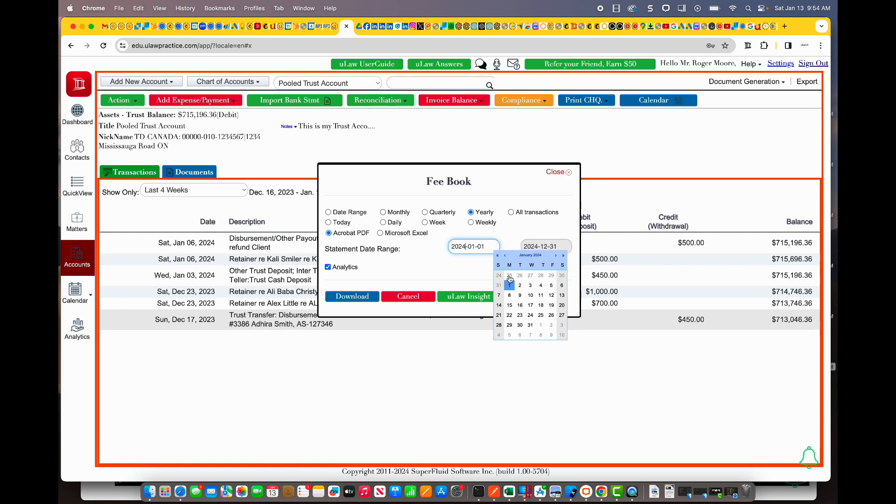
key(BackSpace)
text(3)
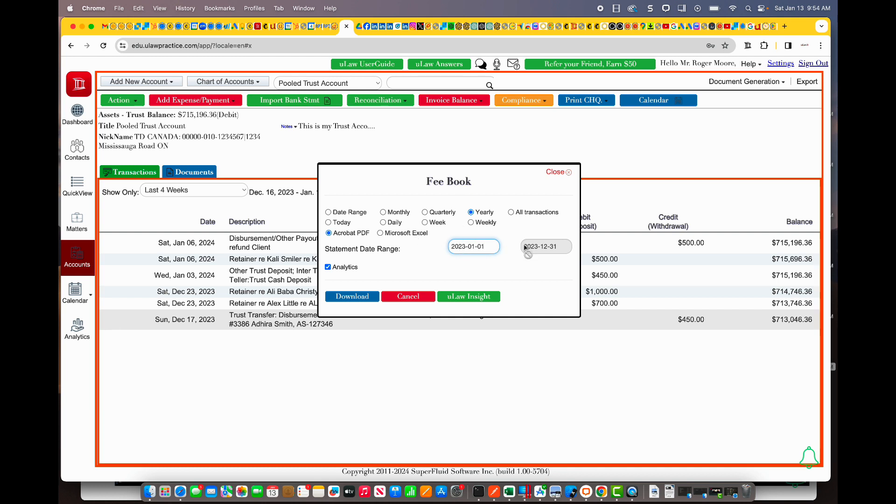
click(360, 298)
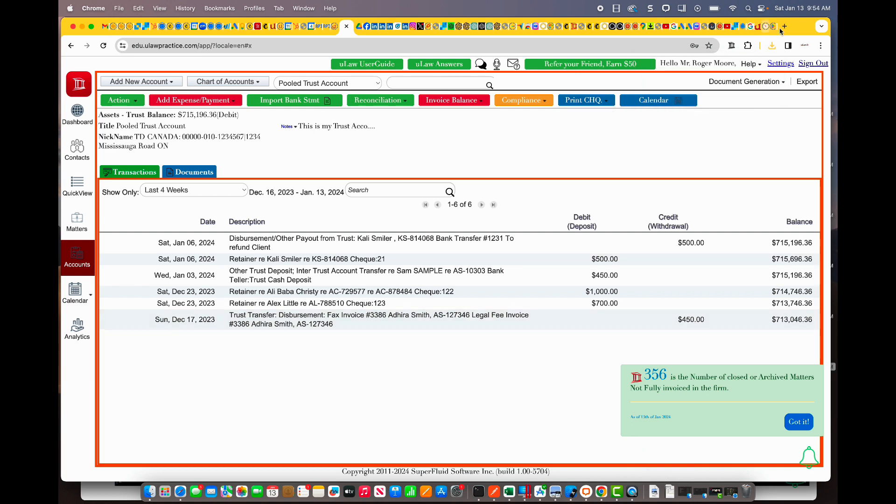
click(772, 46)
click(705, 89)
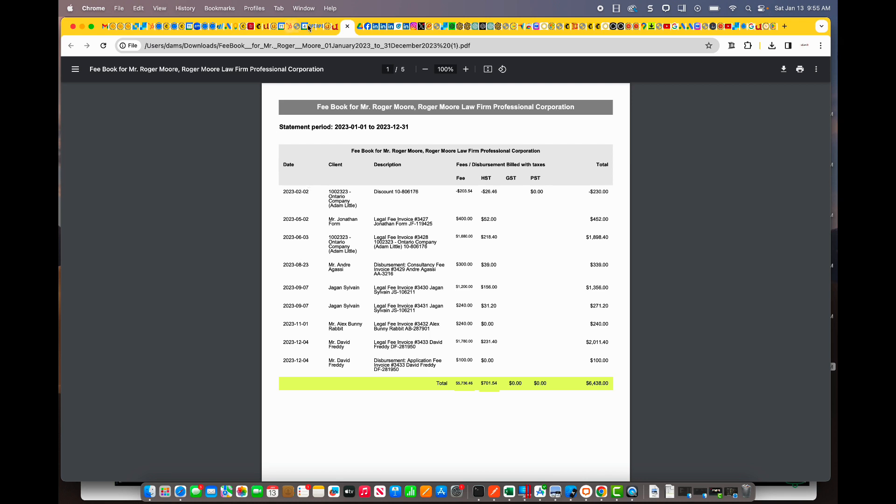
Download the Revenue Report PDF for 2024-01-06 to 2024-01-13, open it and close it again
click(335, 26)
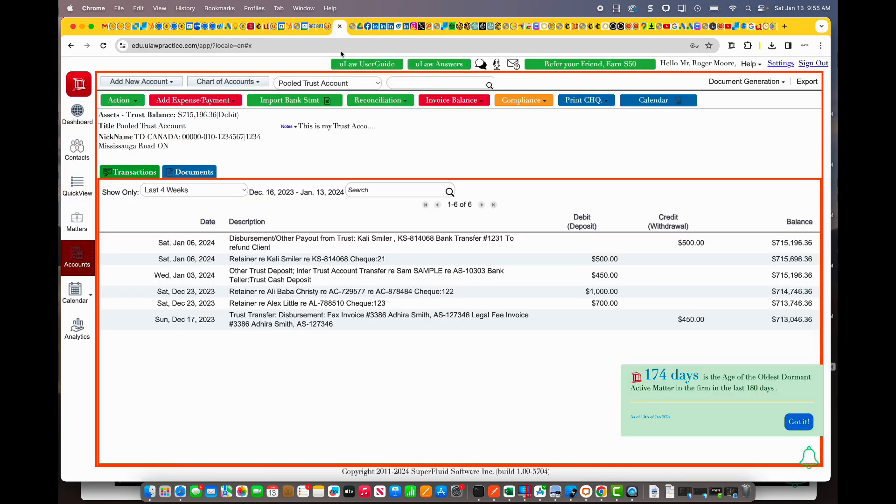
click(739, 84)
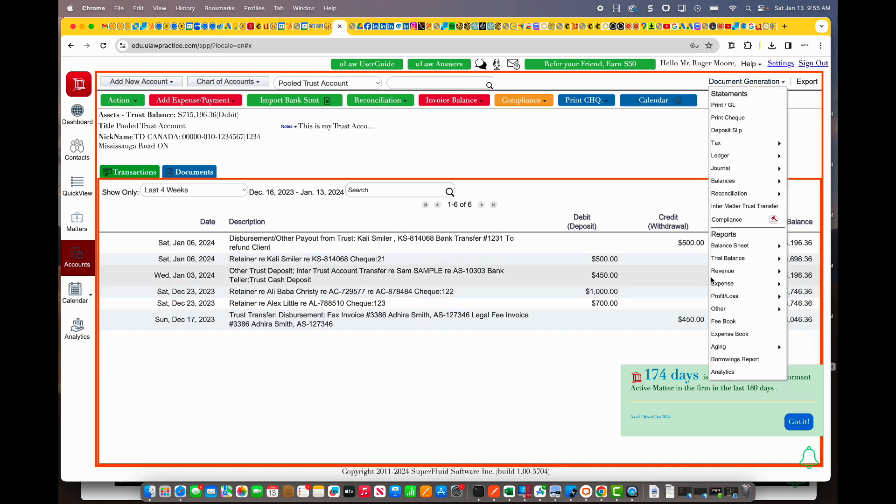
mouse_move(731, 273)
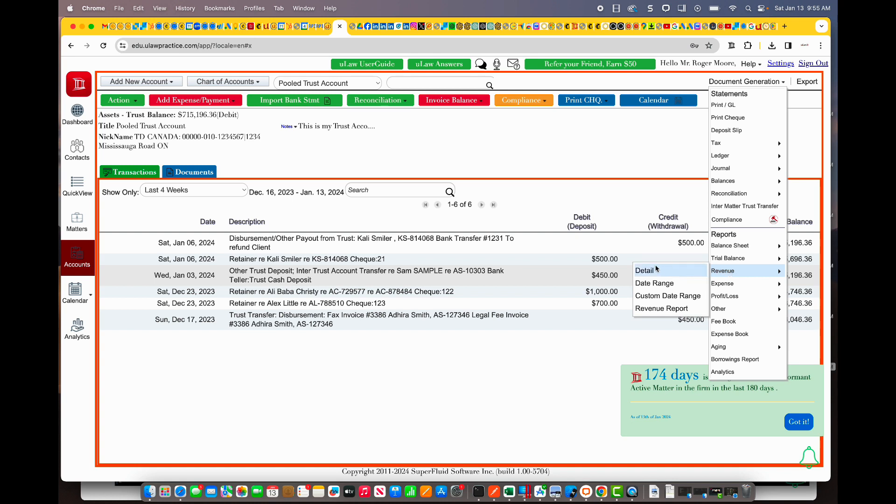
click(662, 309)
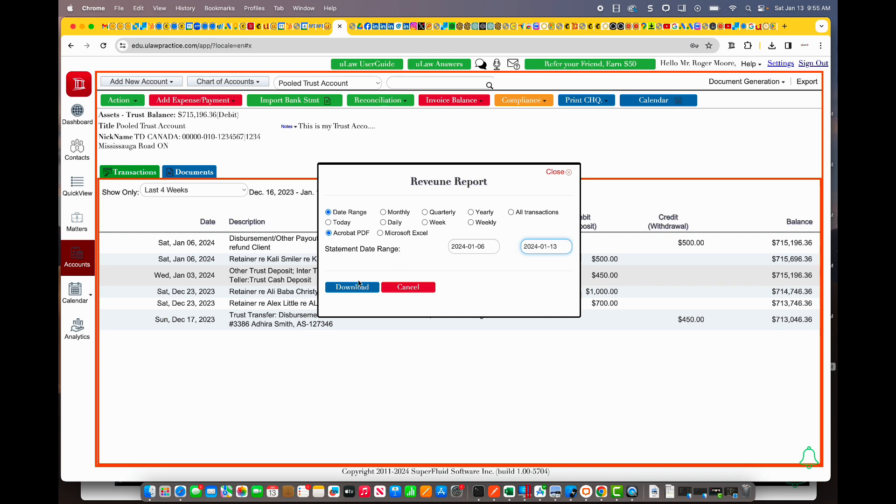
click(355, 287)
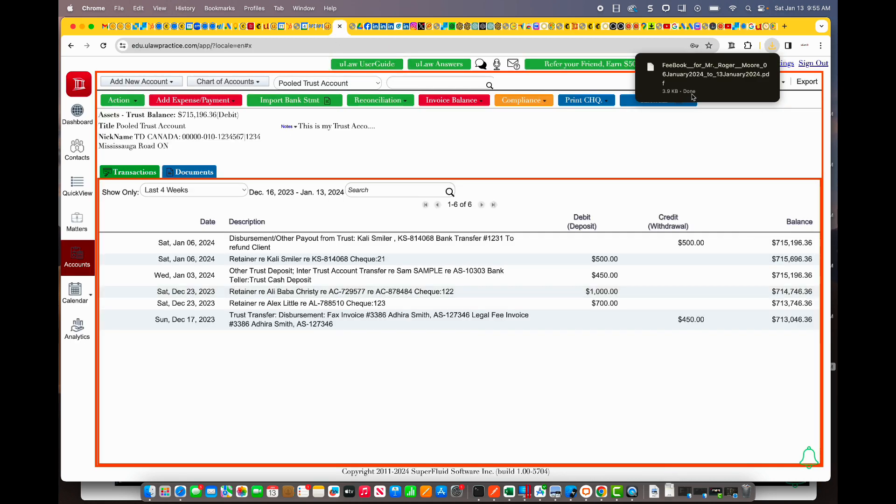
click(772, 47)
click(772, 47)
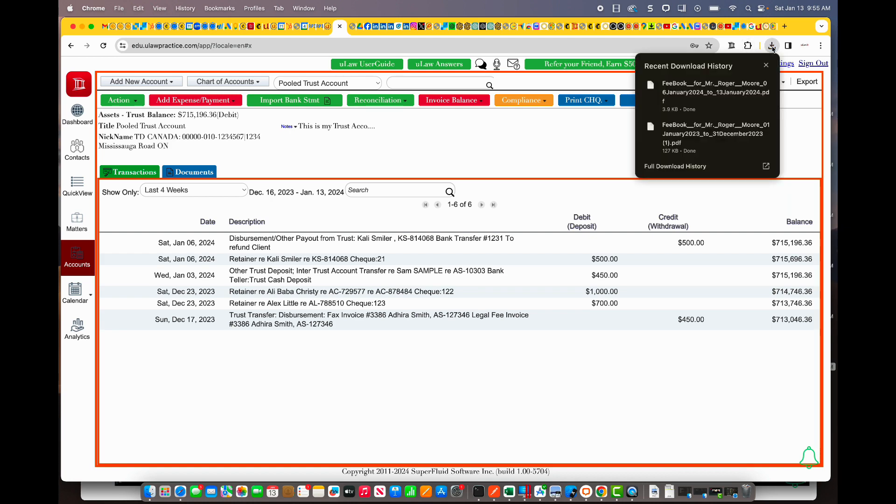
click(710, 85)
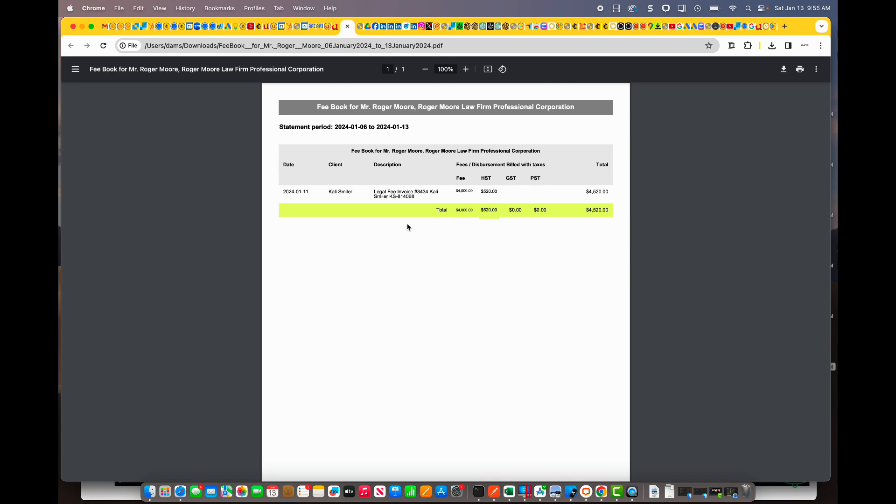
click(347, 26)
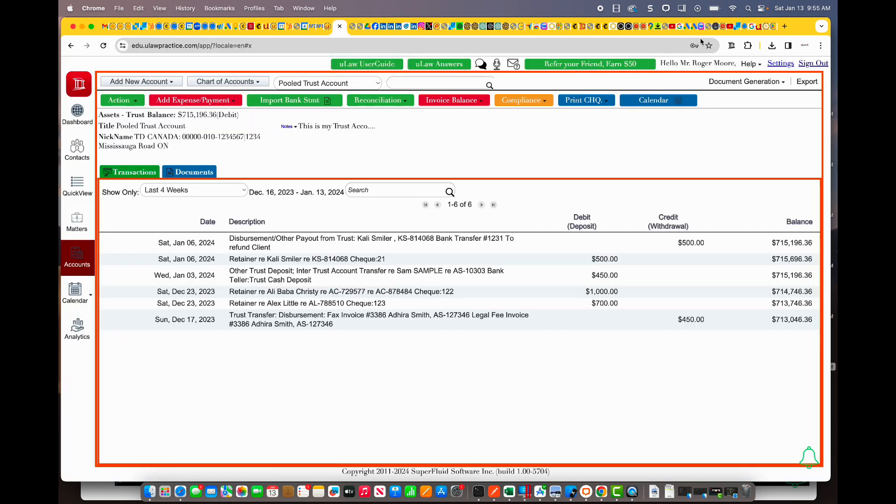
Download the Revenue Report as a yearly PDF for 2023-01-01 to 2023-12-31, open the file and look through it
click(744, 82)
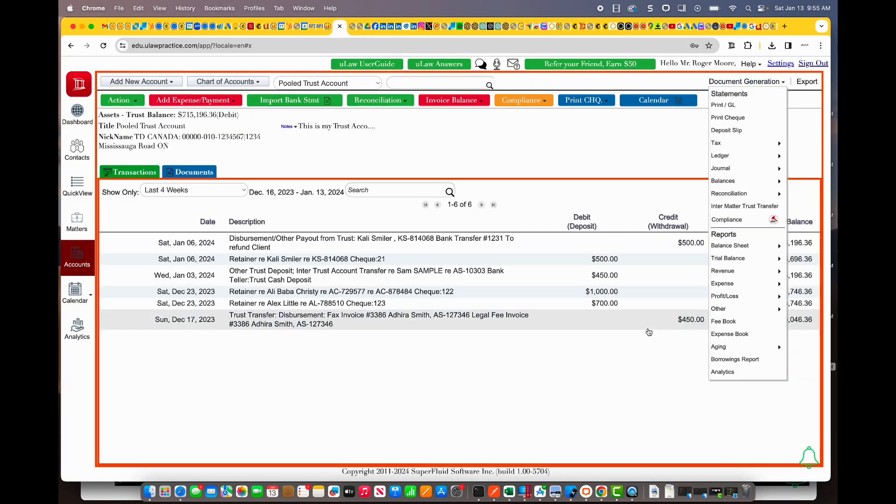
mouse_move(728, 272)
click(661, 308)
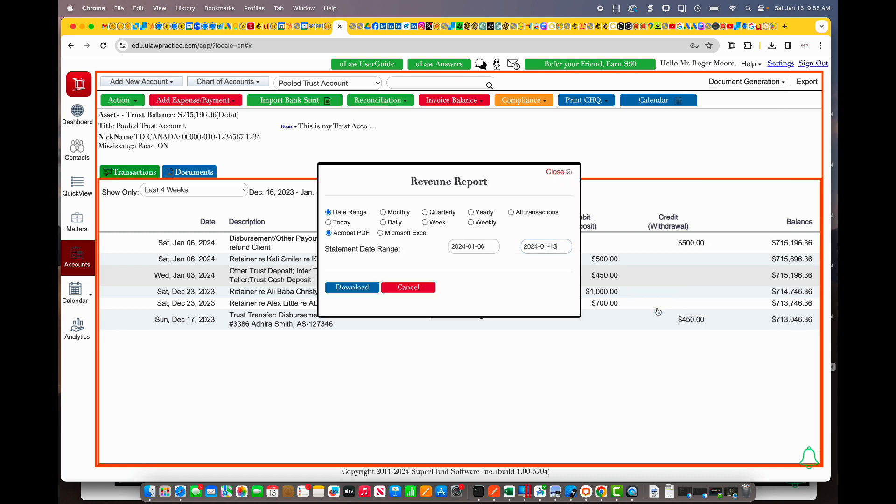
click(471, 212)
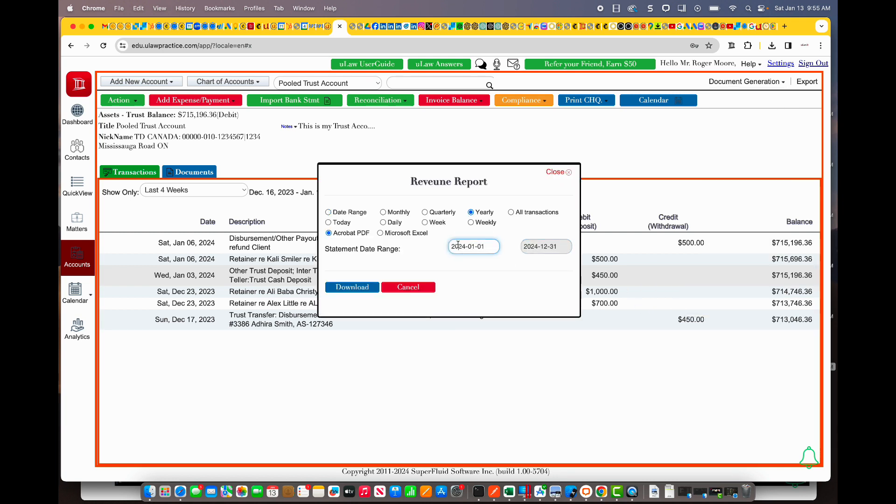
click(459, 246)
click(510, 279)
click(366, 288)
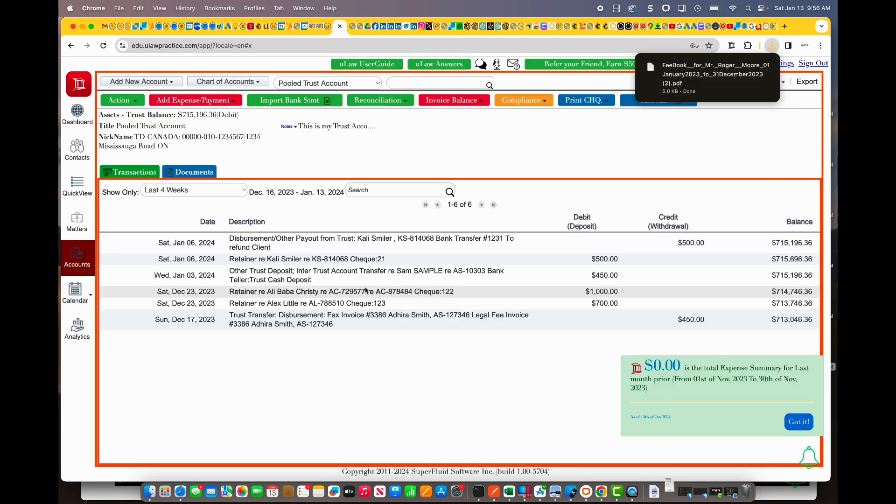
click(722, 76)
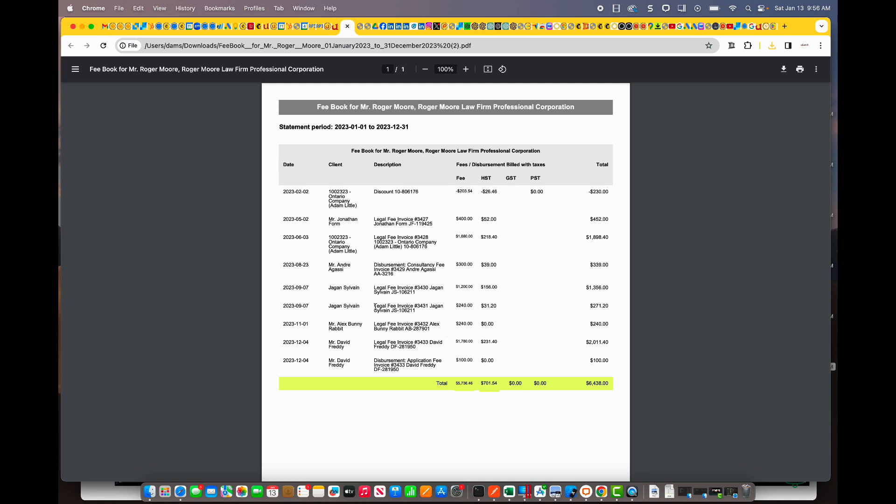
scroll(409, 259, down, 2)
scroll(409, 259, up, 2)
Download the detailed revenue income statement with analytics as a yearly report for 2023-01-01 to 2023-12-31 and open it
click(335, 26)
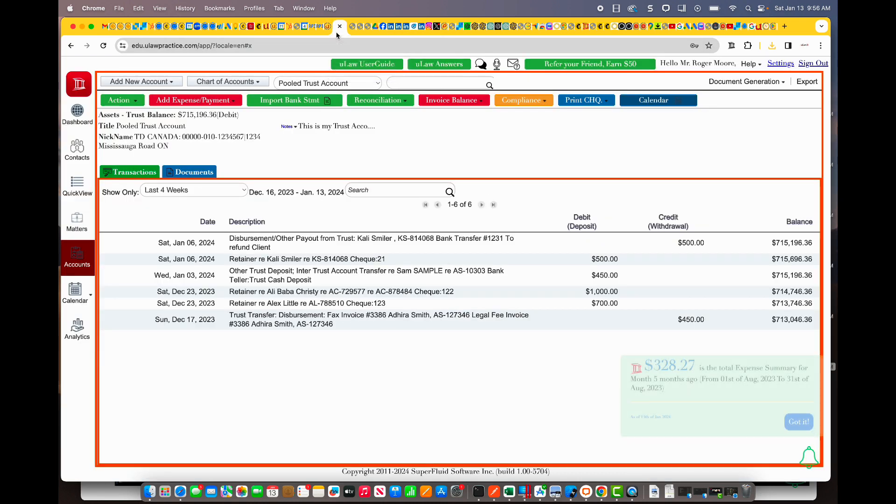
click(742, 82)
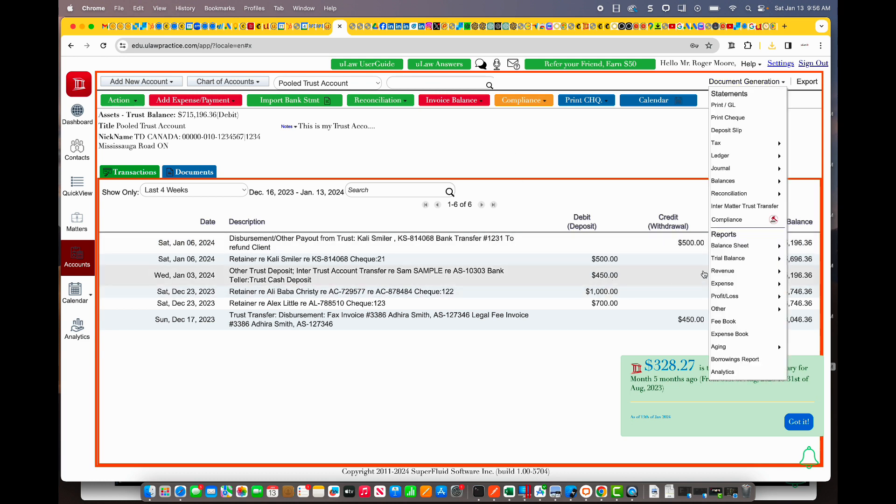
mouse_move(728, 270)
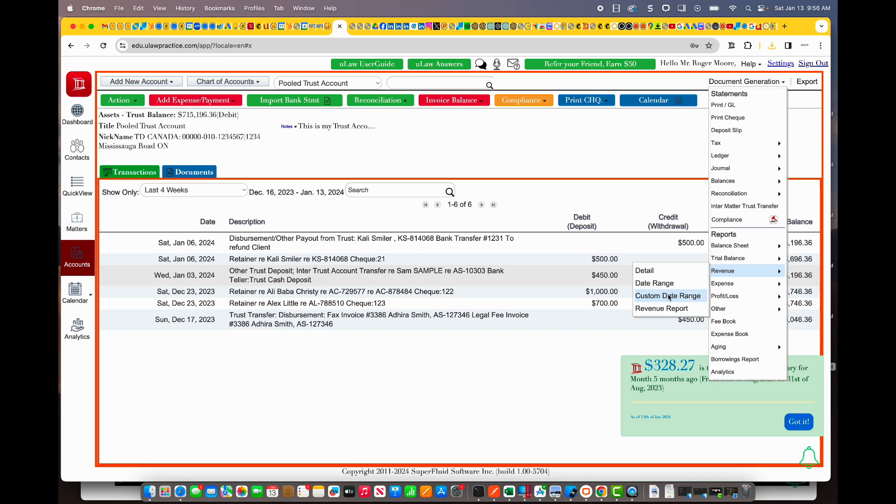
click(660, 272)
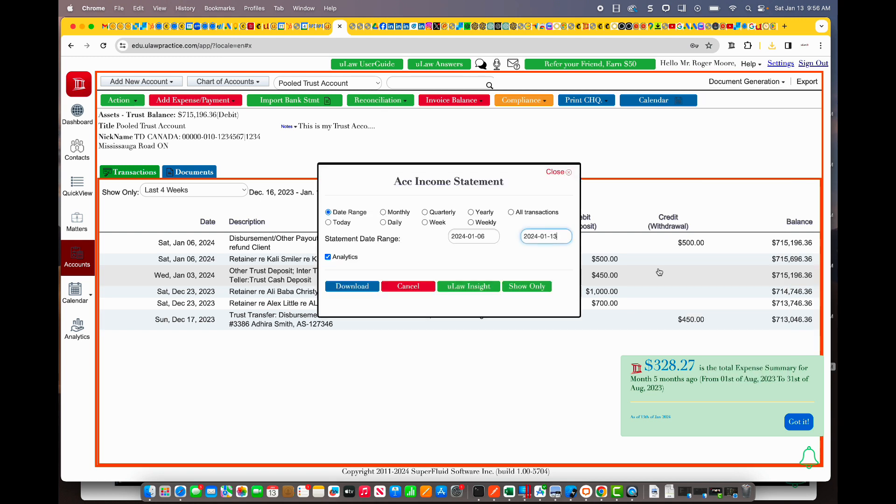
click(471, 213)
click(474, 237)
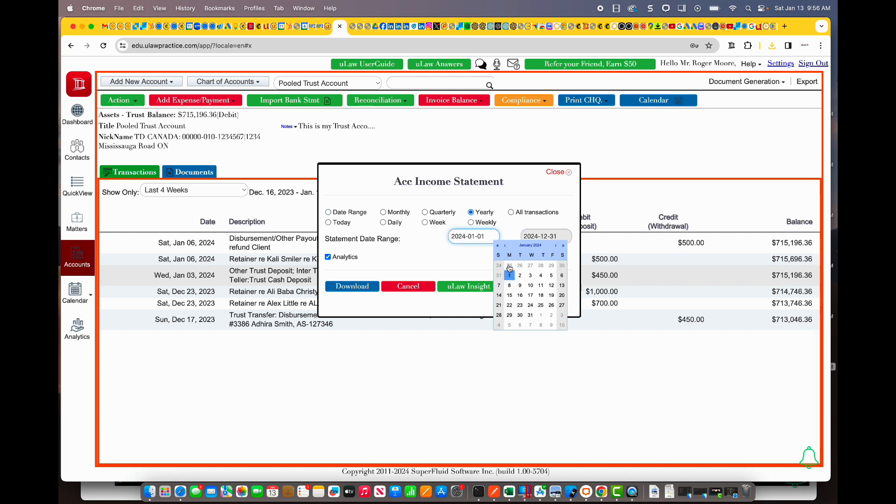
click(507, 266)
click(360, 291)
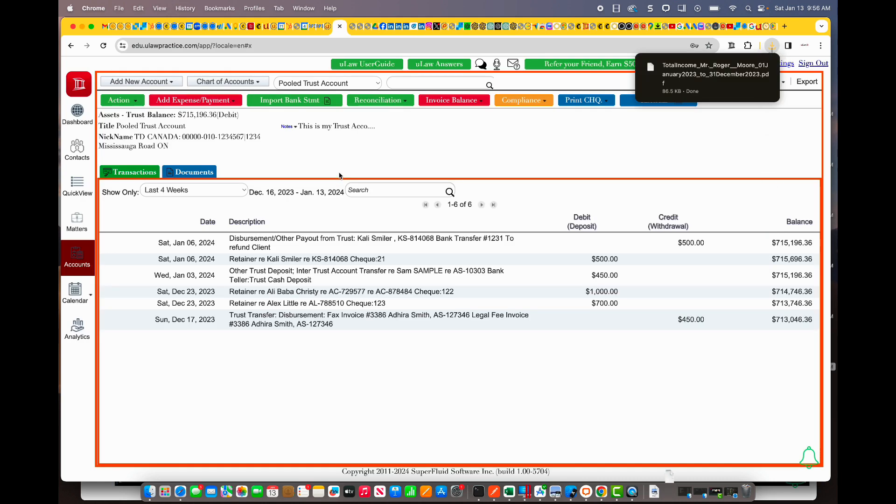
click(682, 71)
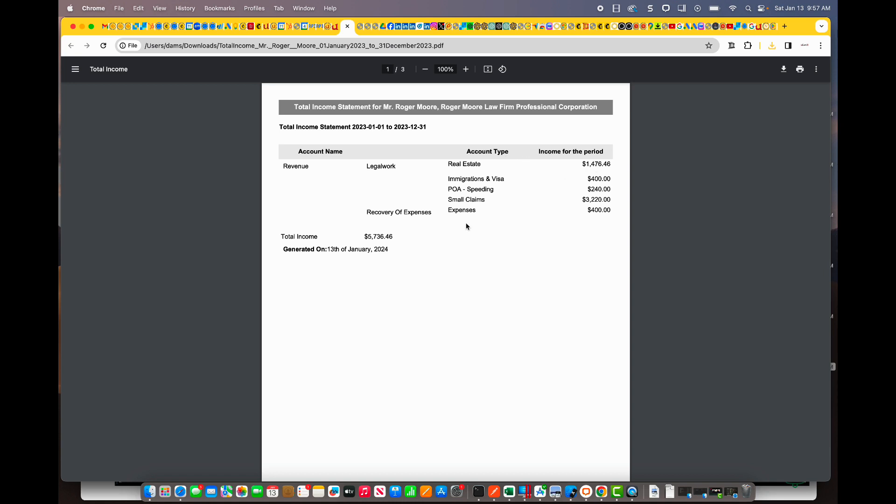
Compare the total fee in the 2023 Fee Book PDF with the total income in the income statement
click(375, 34)
scroll(464, 325, down, 5)
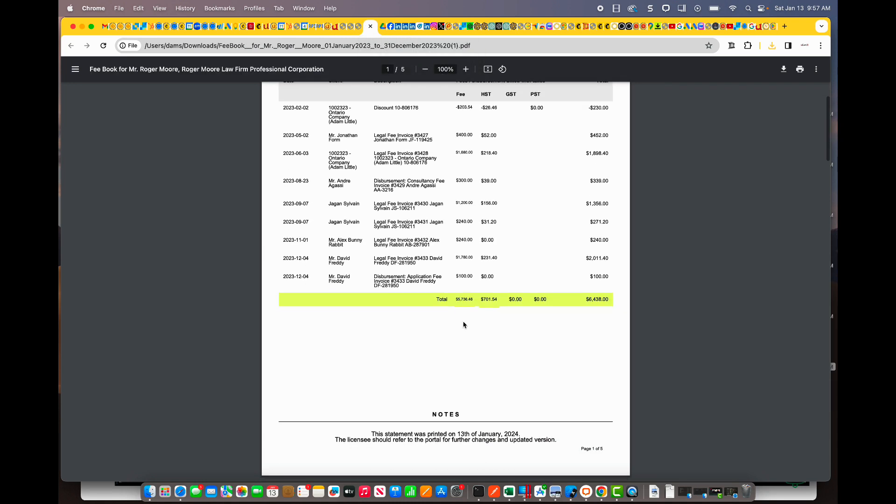
triple_click(463, 299)
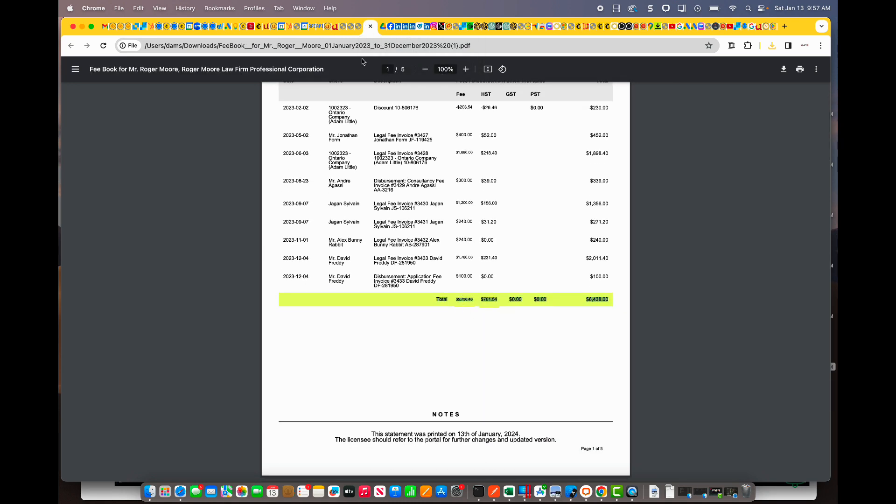
click(345, 34)
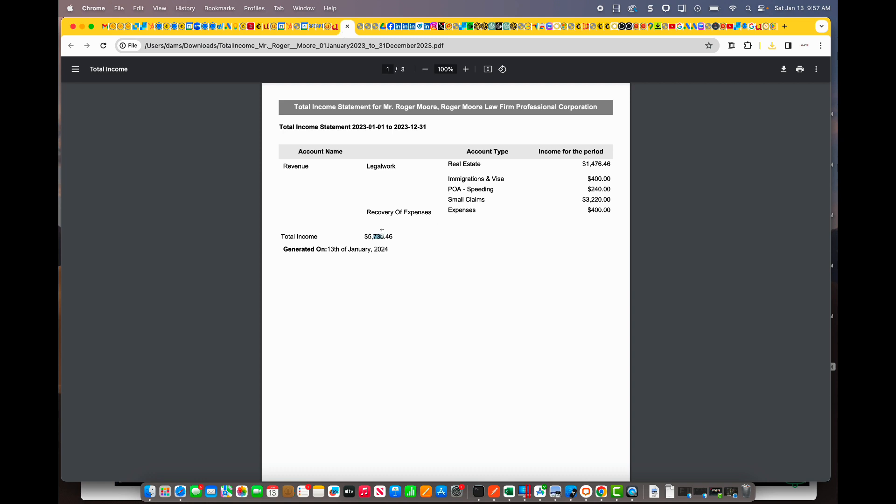
click(419, 302)
Download the Date Range revenue report (Acc Income Statement Compare) as a yearly report for 2023-01-01 to 2023-12-31
click(335, 26)
click(756, 83)
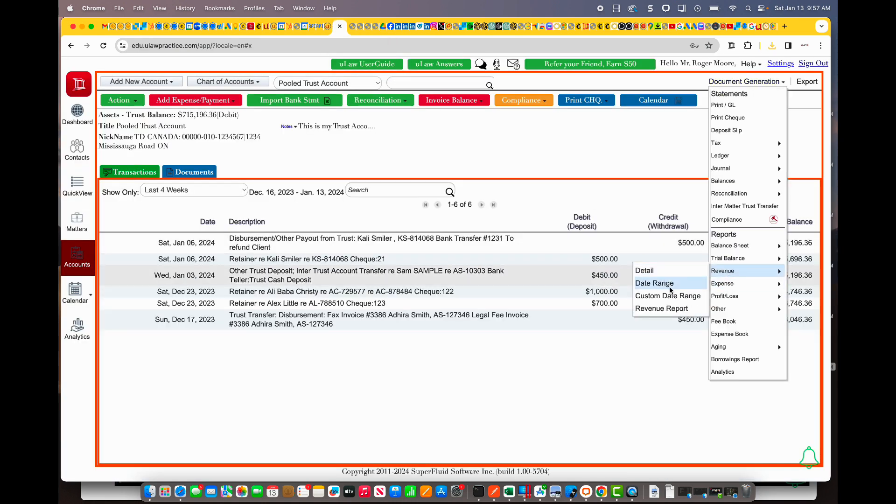
click(671, 287)
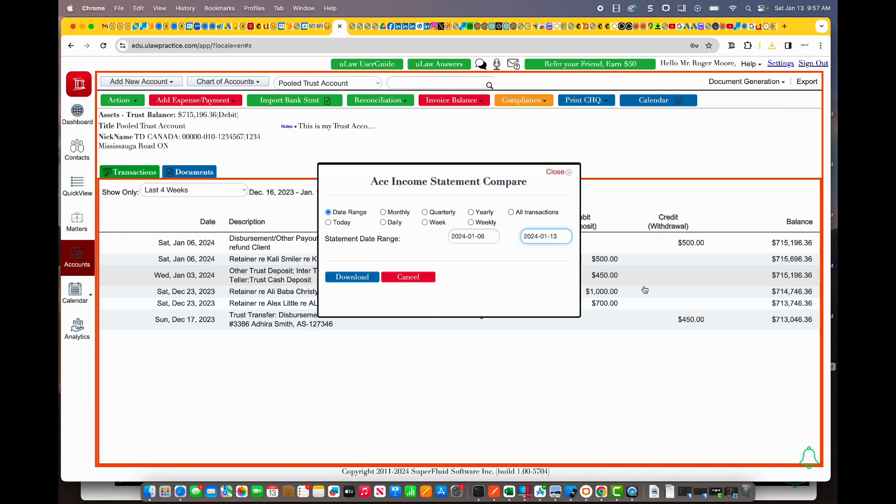
click(471, 213)
click(463, 241)
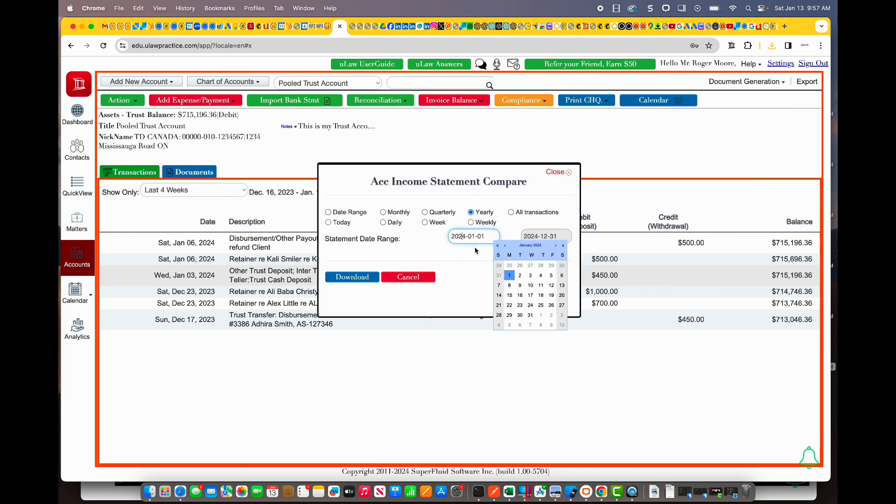
click(510, 268)
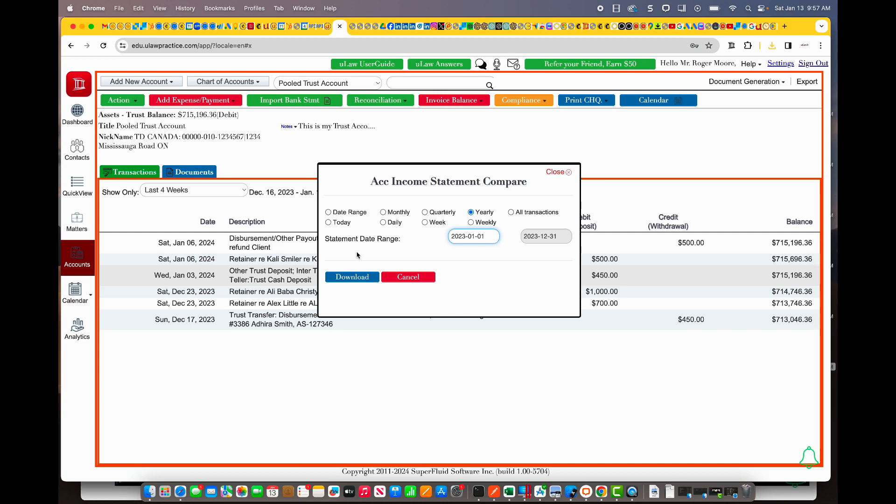
click(357, 277)
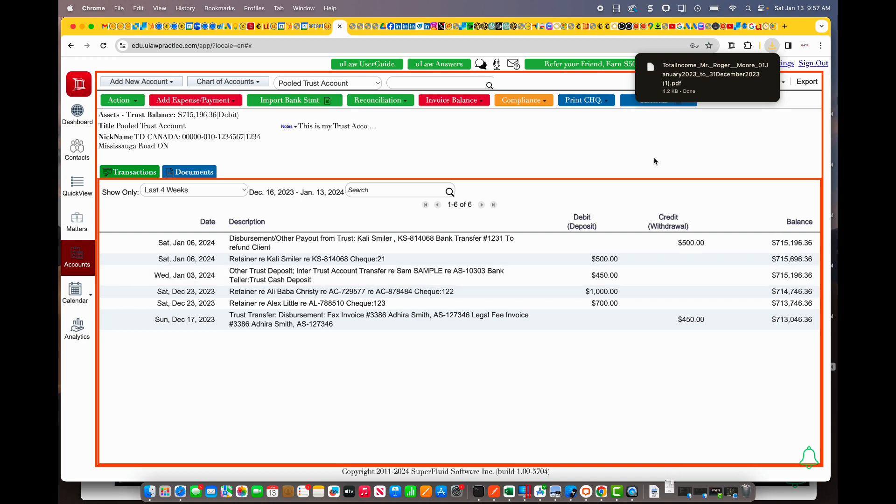
Open the downloaded Date Range total income PDF, review its 2022 and 2023 income columns, and close it
click(690, 80)
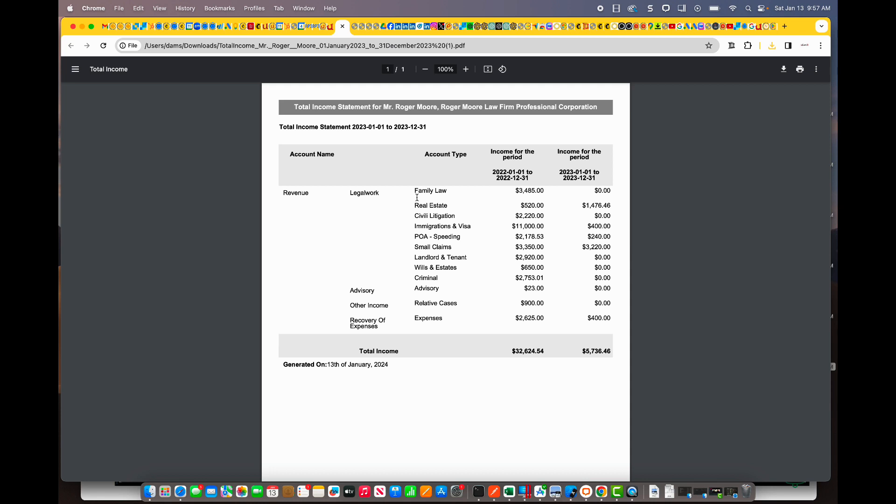
scroll(511, 311, down, 2)
scroll(512, 312, up, 2)
click(342, 26)
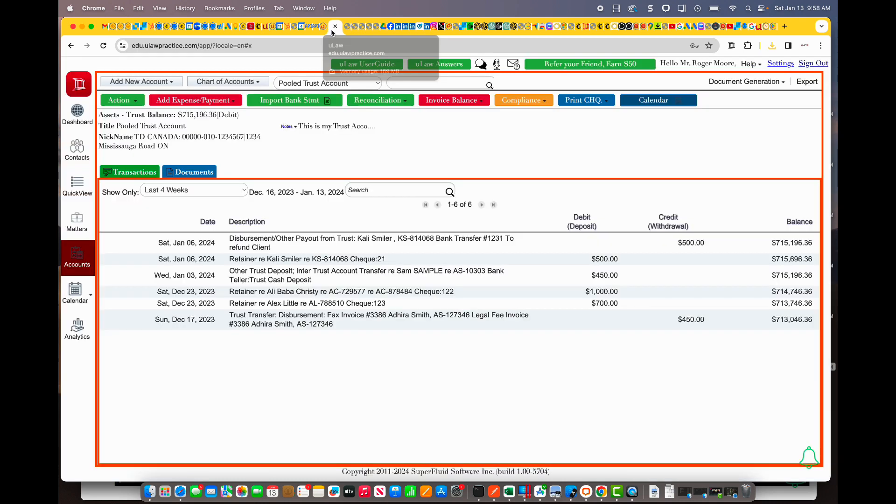
Download the Custom Date Range revenue report as a yearly comparison of 2023-01-01 to 2023-12-31 with 2021-01-01 to 2021-12-31
click(734, 86)
mouse_move(723, 270)
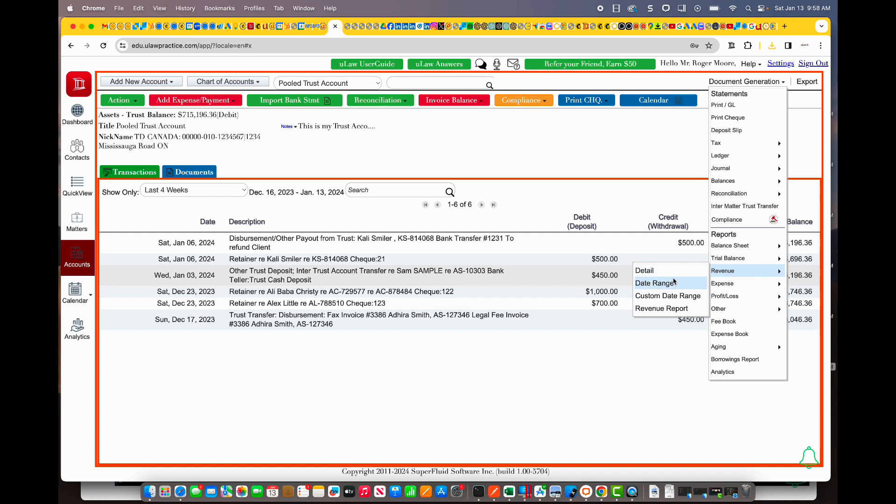
click(681, 298)
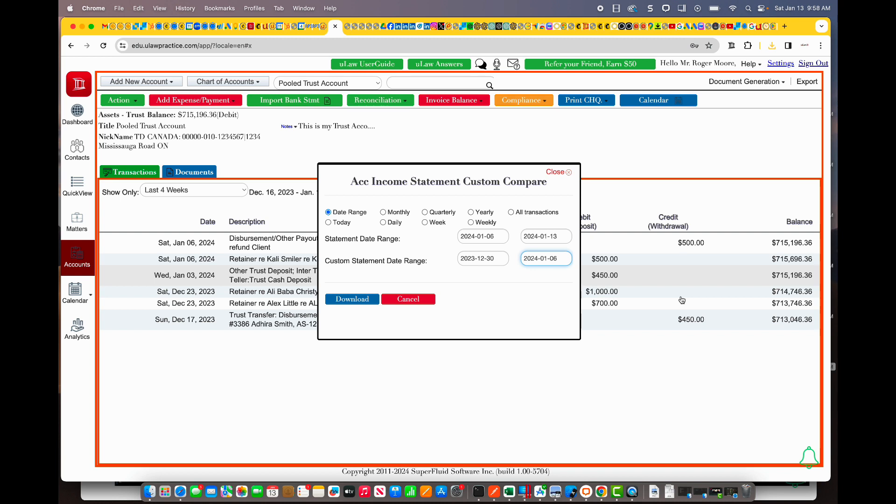
click(472, 213)
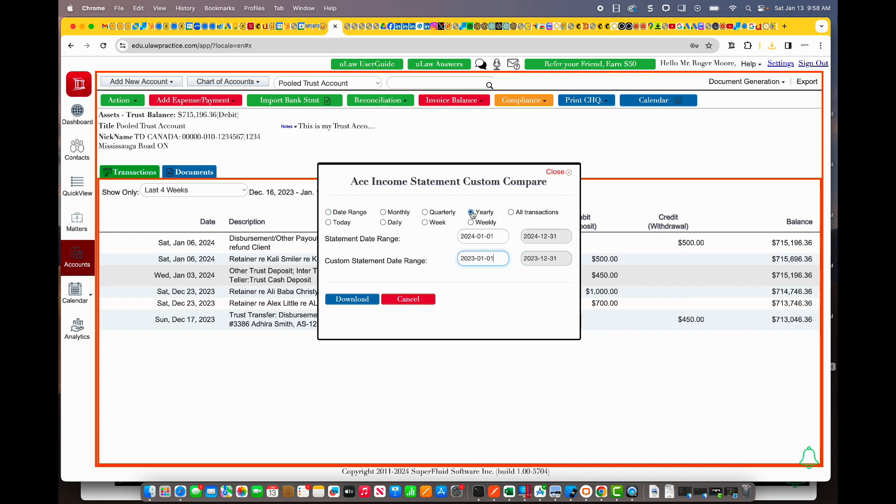
click(467, 236)
click(519, 264)
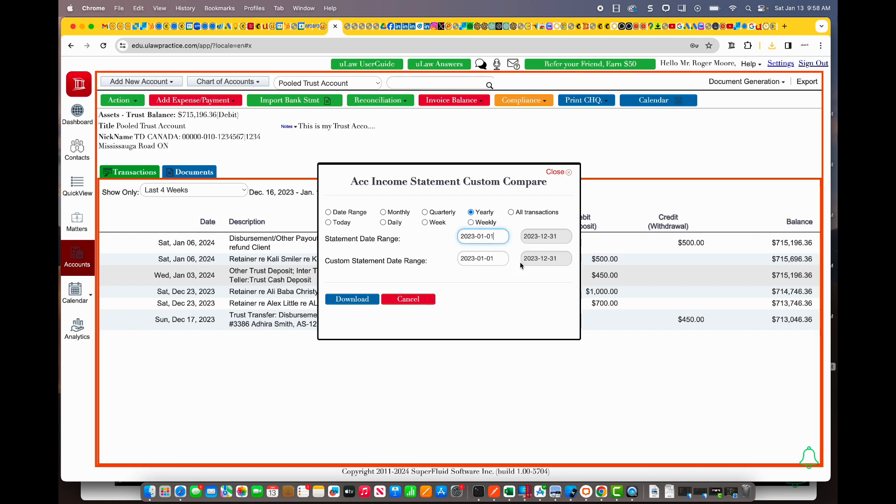
click(474, 260)
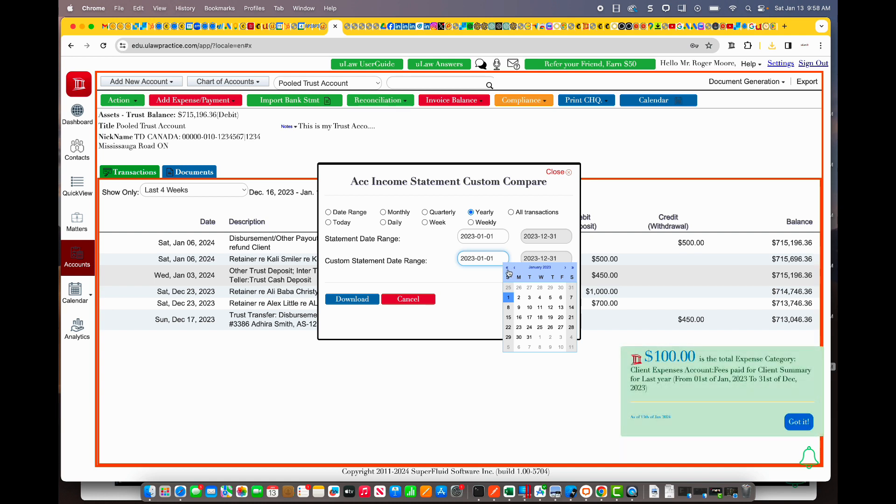
click(508, 269)
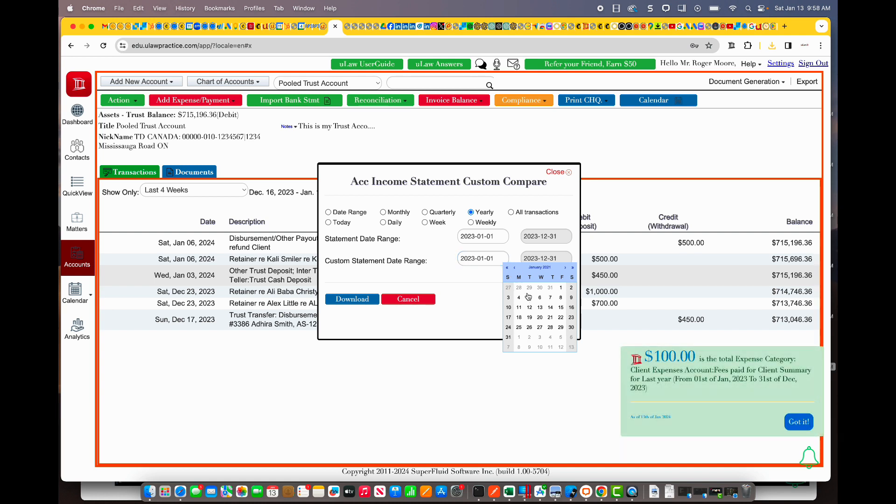
click(518, 297)
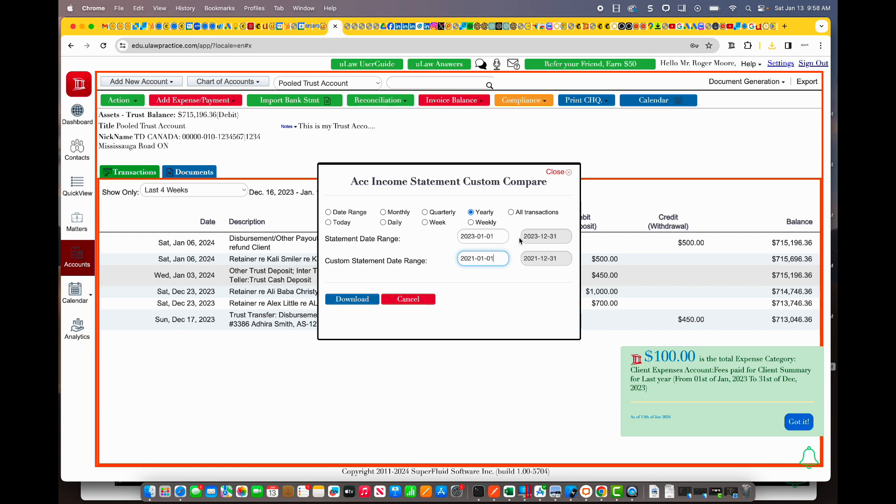
click(367, 303)
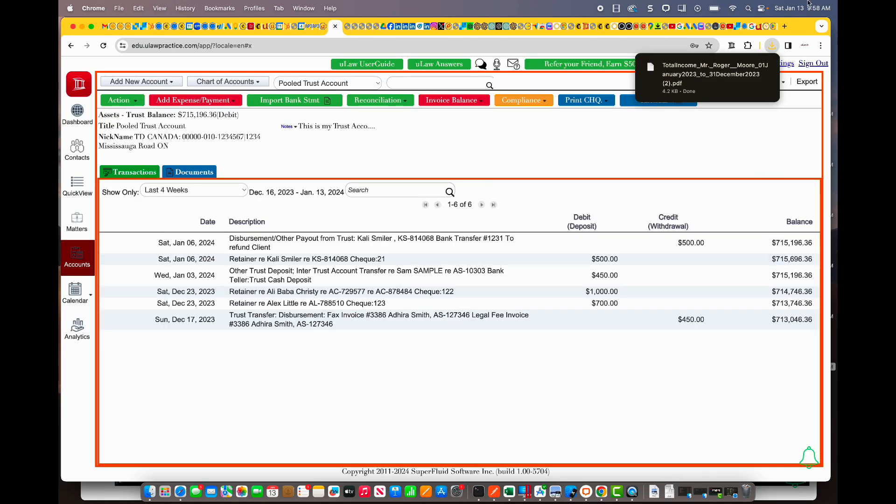
Open the downloaded custom comparison PDF, review the 2021 and 2023 income by account type, and close it
click(711, 77)
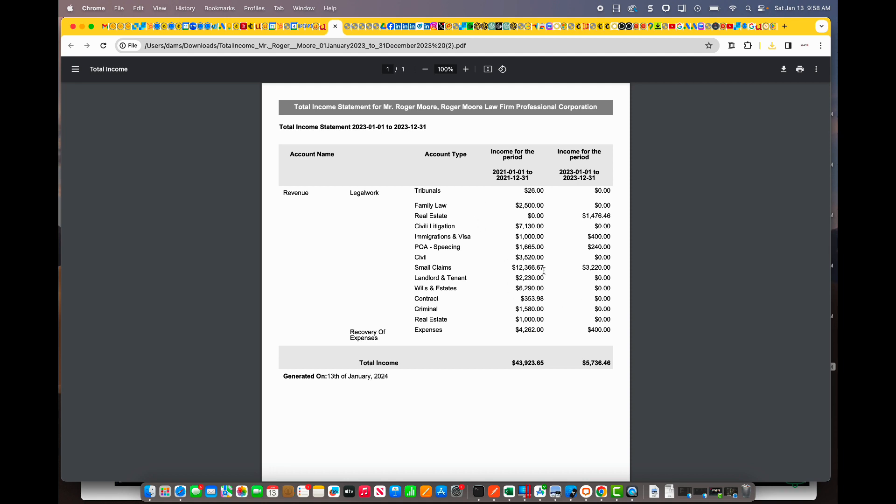
scroll(509, 244, down, 2)
scroll(510, 245, up, 2)
click(334, 27)
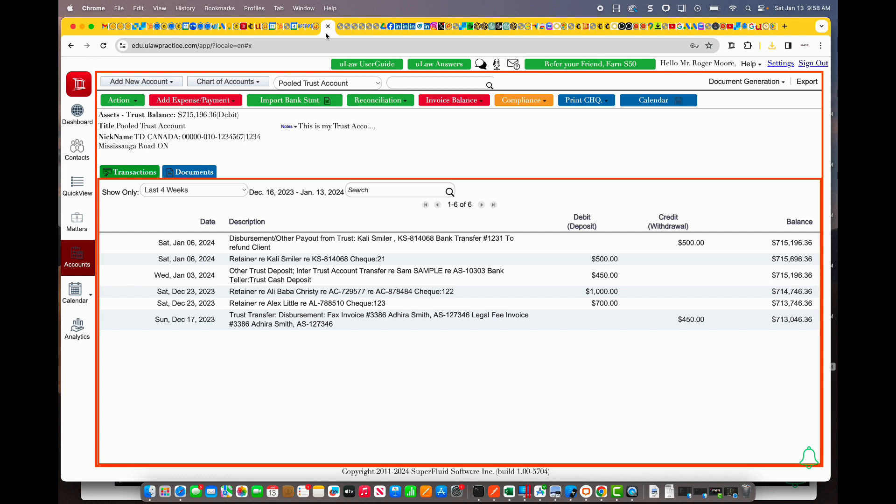
click(742, 82)
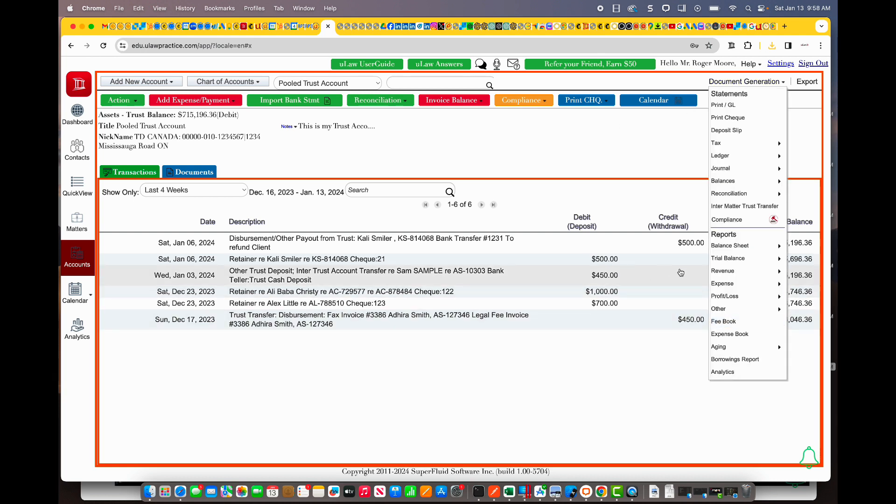
mouse_move(728, 271)
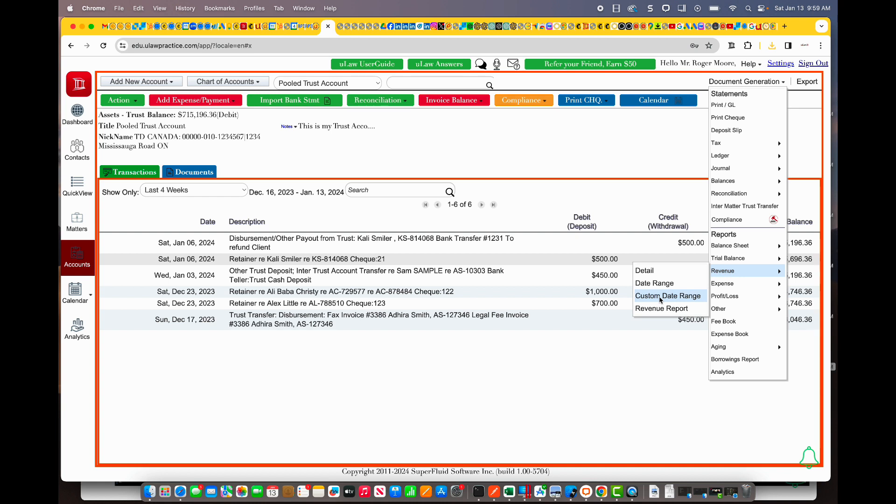
key(super+shift+5)
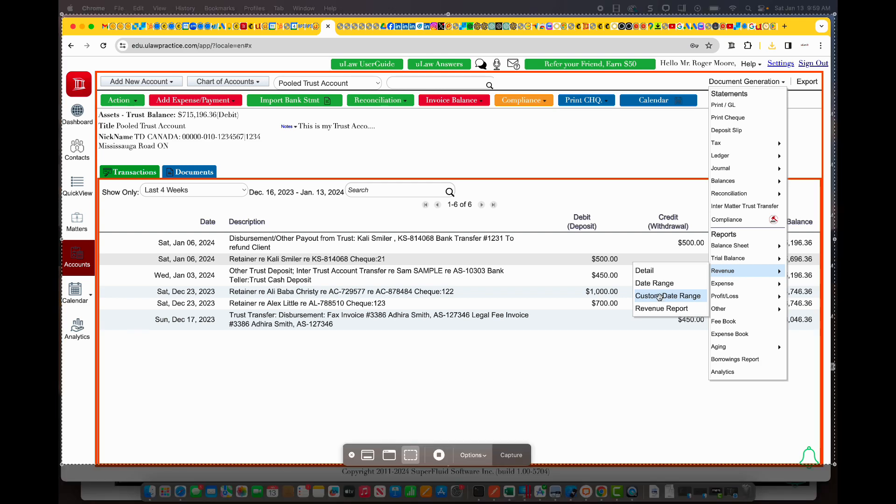